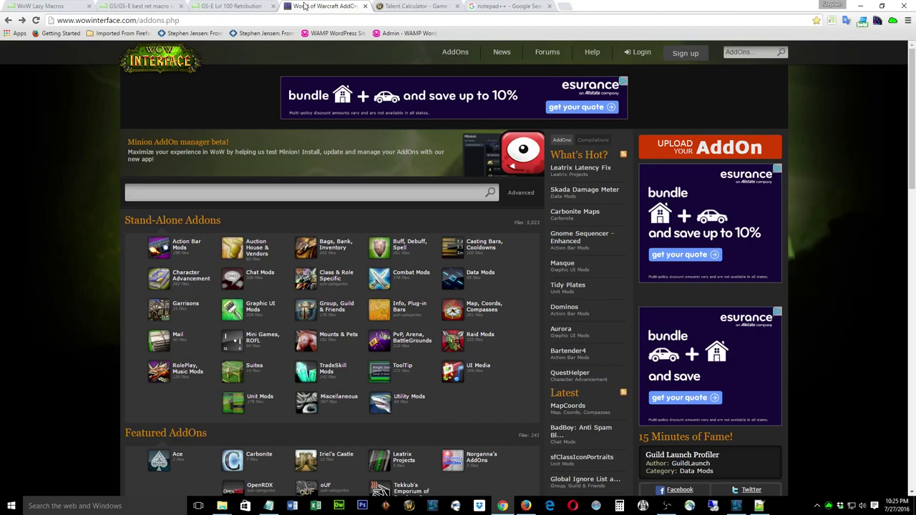
Step: Enter 'gnome' in the AddOns search box, correcting the 'gname' typo
{"action": "type", "text": "gname"}
{"action": "key", "text": "BackSpace"}
{"action": "key", "text": "BackSpace"}
{"action": "key", "text": "BackSpace"}
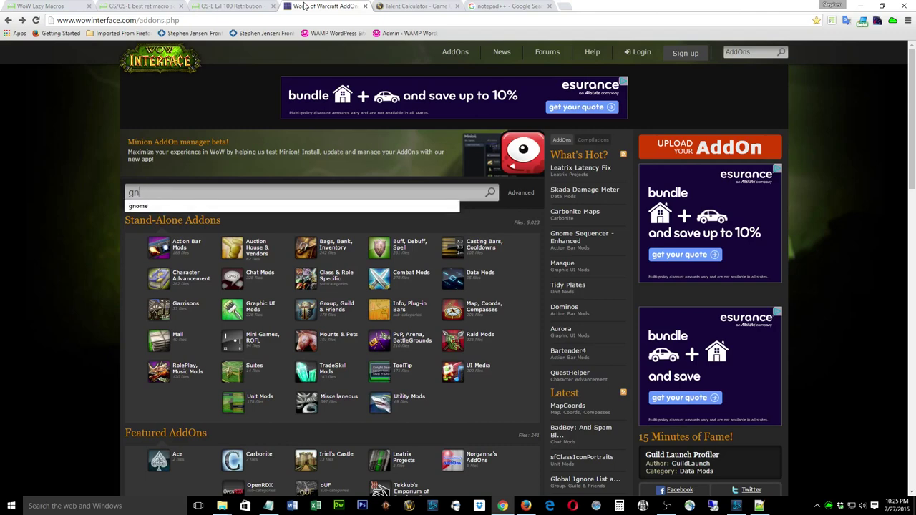
{"action": "type", "text": "ome"}
Step: Search for 'gnome' and compare the Enhanced version's date 07-25-16 with the original's 02-24-15
{"action": "key", "text": "Return"}
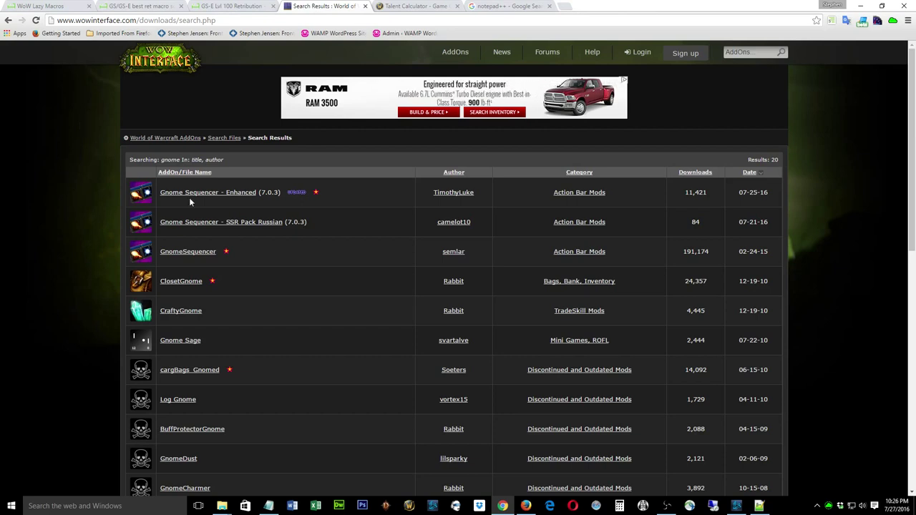
{"action": "mouse_move", "coordinate": [222, 195]}
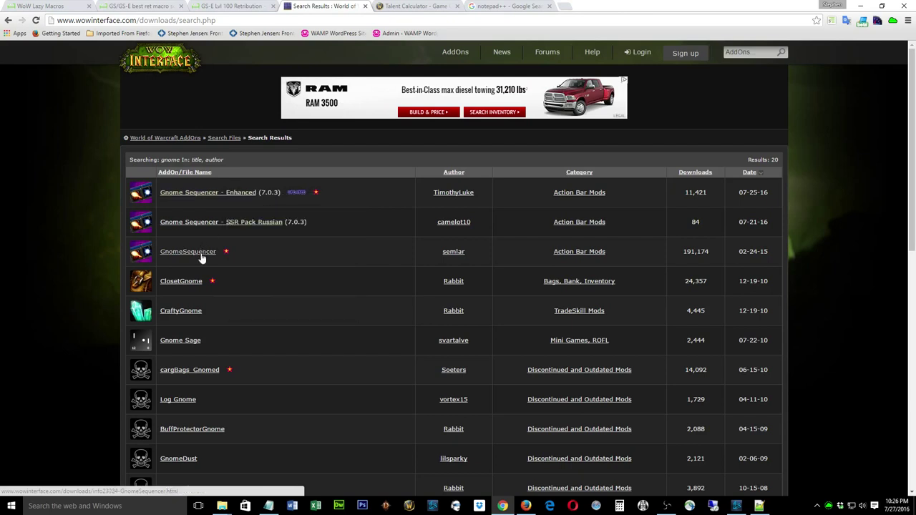
{"action": "mouse_move", "coordinate": [203, 258]}
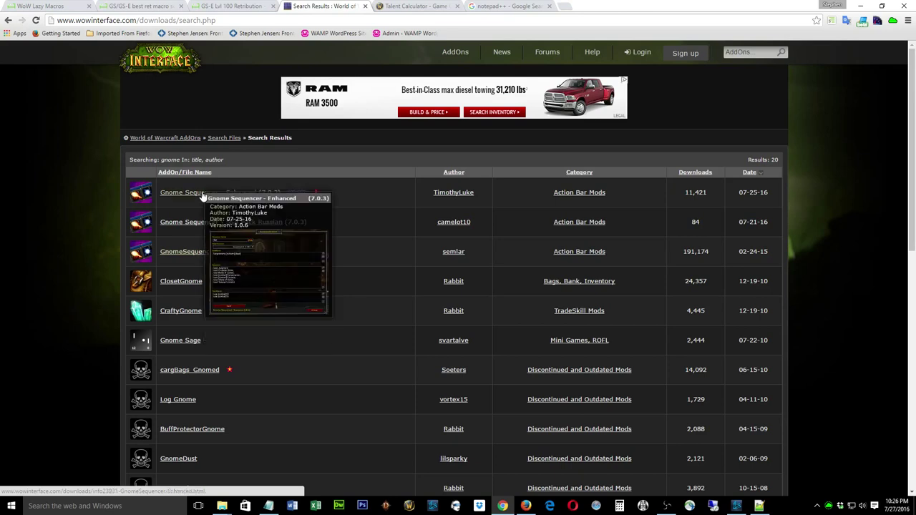
{"action": "left_click_drag", "start_coordinate": [771, 192], "coordinate": [738, 192]}
{"action": "left_click_drag", "start_coordinate": [769, 251], "coordinate": [738, 251]}
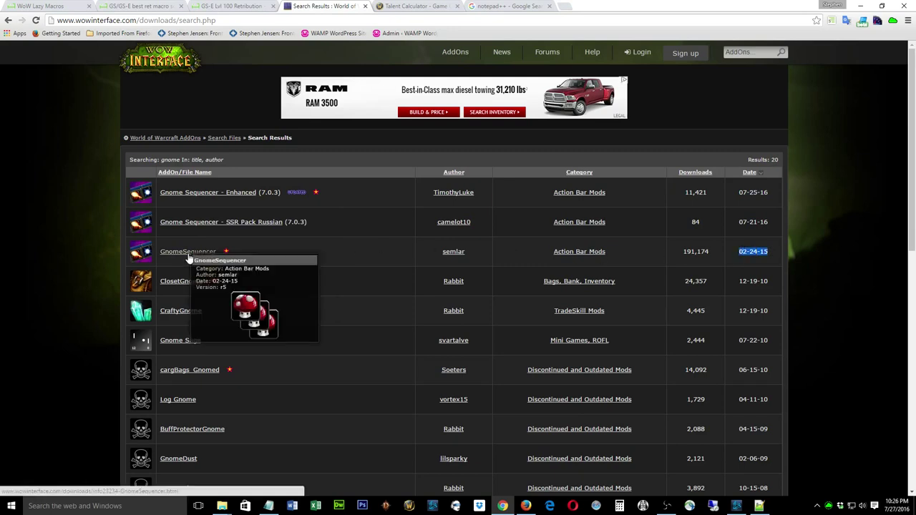
{"action": "mouse_move", "coordinate": [189, 194]}
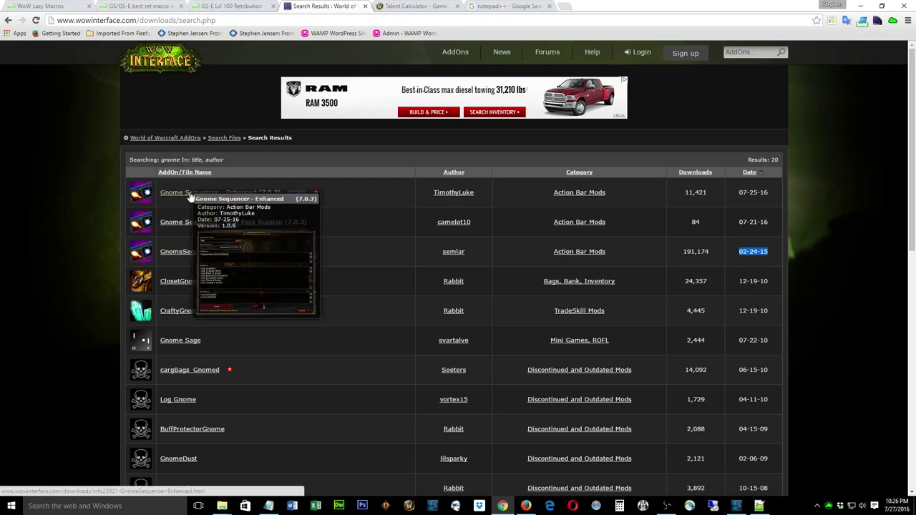
{"action": "left_click", "coordinate": [194, 253]}
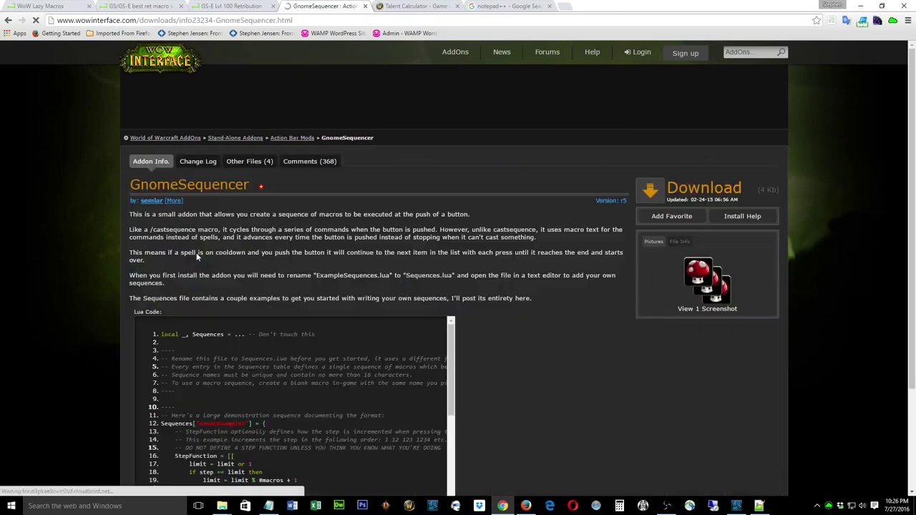
{"action": "scroll", "coordinate": [85, 259], "scroll_direction": "down", "scroll_amount": 2}
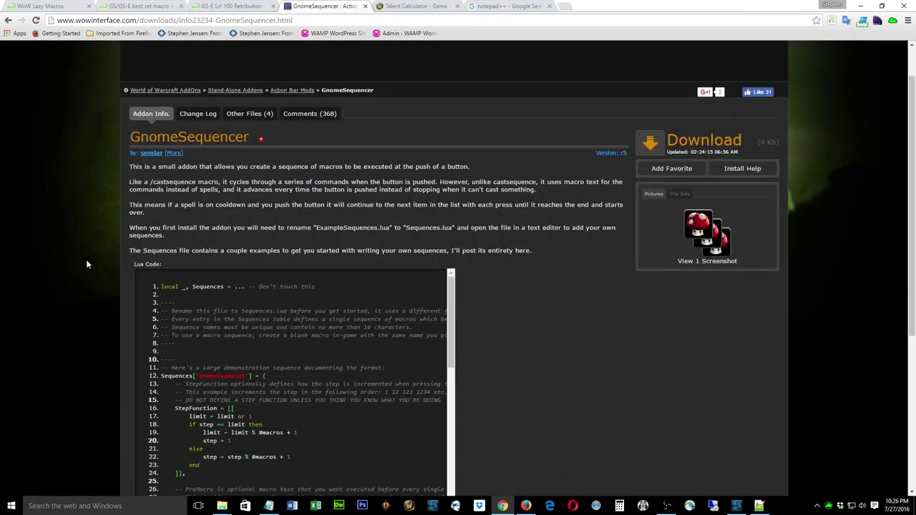
{"action": "scroll", "coordinate": [85, 264], "scroll_direction": "down", "scroll_amount": 2}
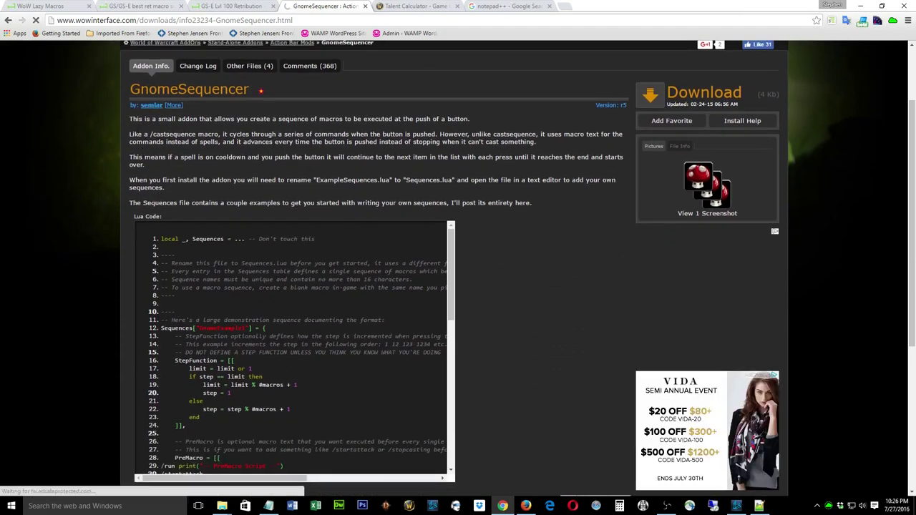
{"action": "double_click", "coordinate": [136, 119]}
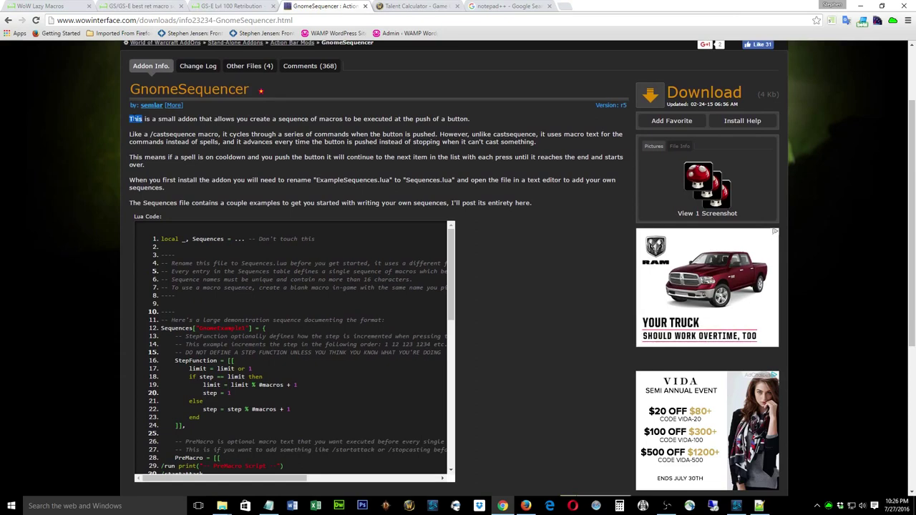
{"action": "double_click", "coordinate": [135, 134]}
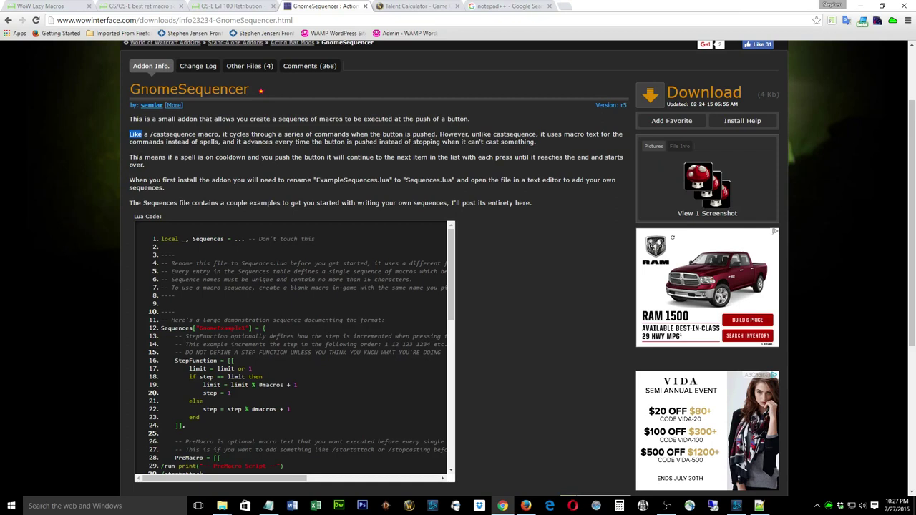
{"action": "double_click", "coordinate": [135, 157]}
{"action": "left_click_drag", "start_coordinate": [129, 180], "coordinate": [148, 181]}
{"action": "mouse_move", "coordinate": [141, 203]}
{"action": "left_mouse_down"}
{"action": "mouse_move", "coordinate": [130, 203]}
{"action": "mouse_move", "coordinate": [142, 203]}
{"action": "left_mouse_up"}
Step: Scroll through the Lua code box on the GnomeSequencer addon page
{"action": "left_click", "coordinate": [141, 204]}
{"action": "scroll", "coordinate": [279, 275], "scroll_direction": "down", "scroll_amount": 5}
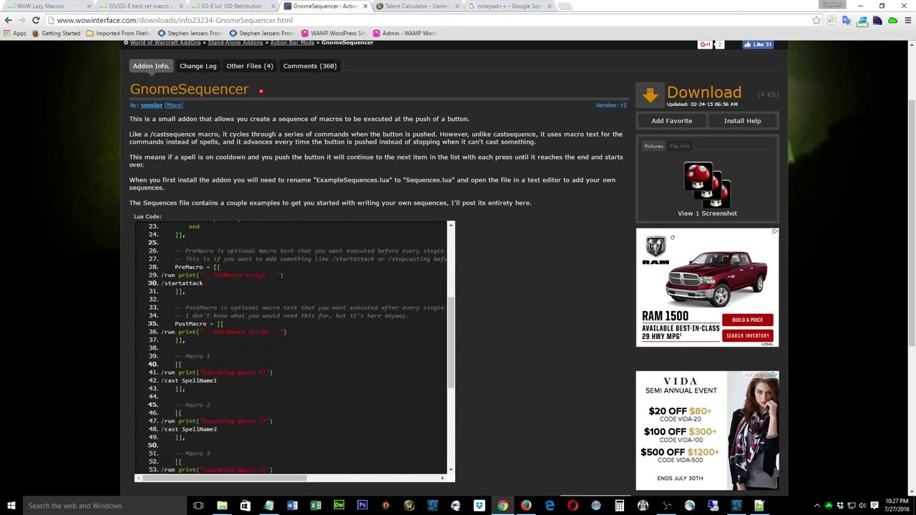
{"action": "scroll", "coordinate": [279, 279], "scroll_direction": "down", "scroll_amount": 5}
{"action": "scroll", "coordinate": [279, 279], "scroll_direction": "down", "scroll_amount": 1}
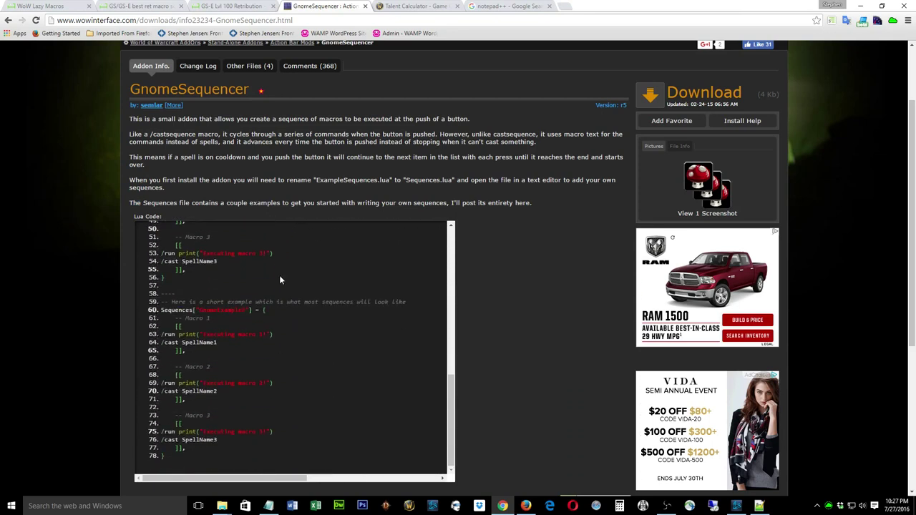
{"action": "scroll", "coordinate": [279, 280], "scroll_direction": "up", "scroll_amount": 9}
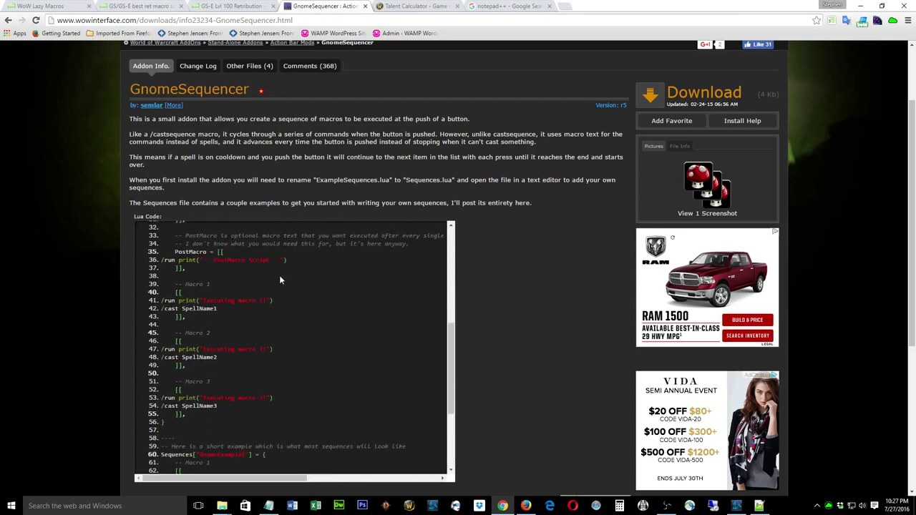
{"action": "scroll", "coordinate": [279, 274], "scroll_direction": "up", "scroll_amount": 2}
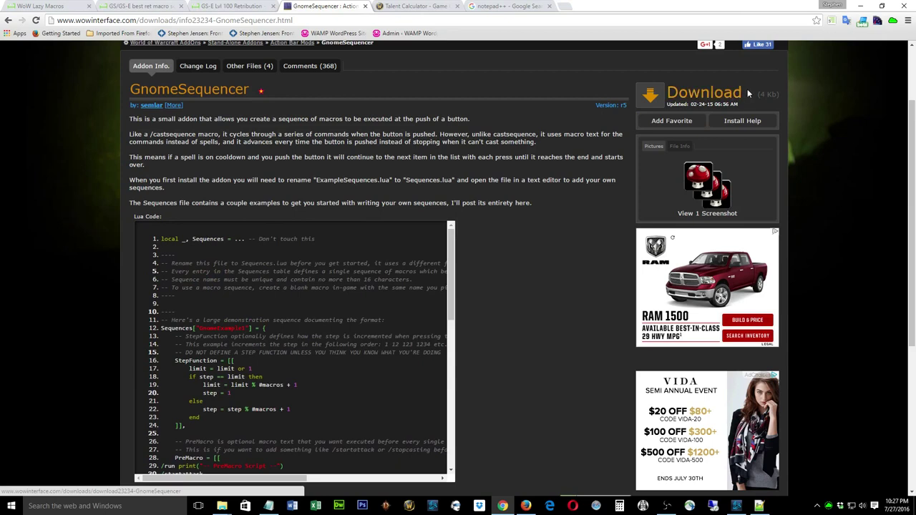
Step: Download the 4 Kb GnomeSequencer zip and open it from the download bar
{"action": "left_click_drag", "start_coordinate": [748, 94], "coordinate": [649, 95]}
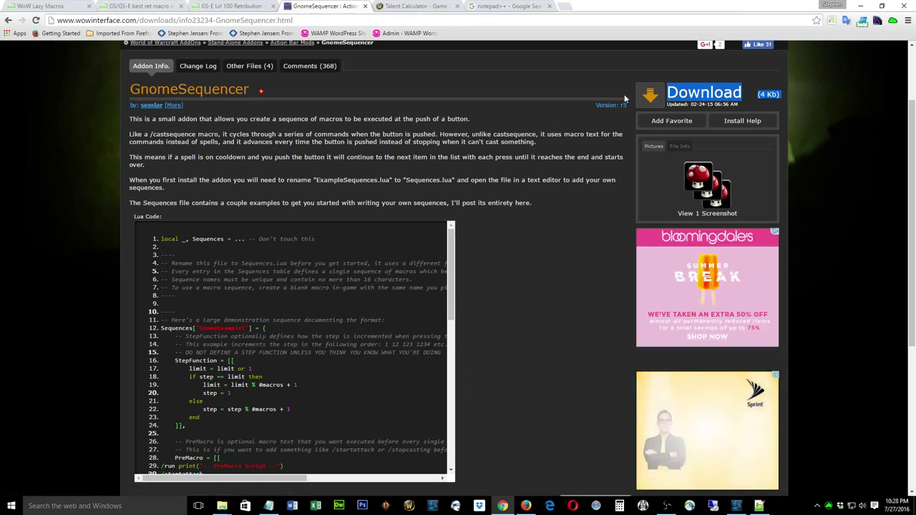
{"action": "left_click", "coordinate": [648, 95]}
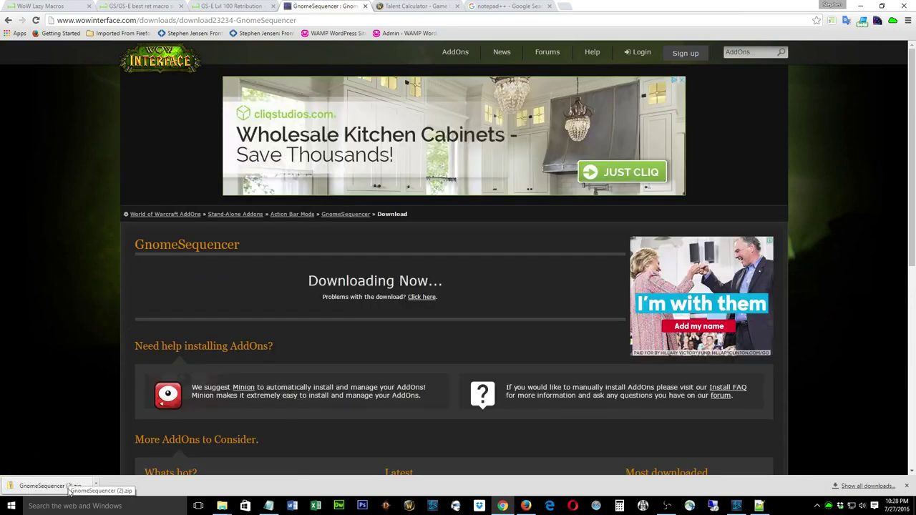
{"action": "left_click", "coordinate": [70, 491]}
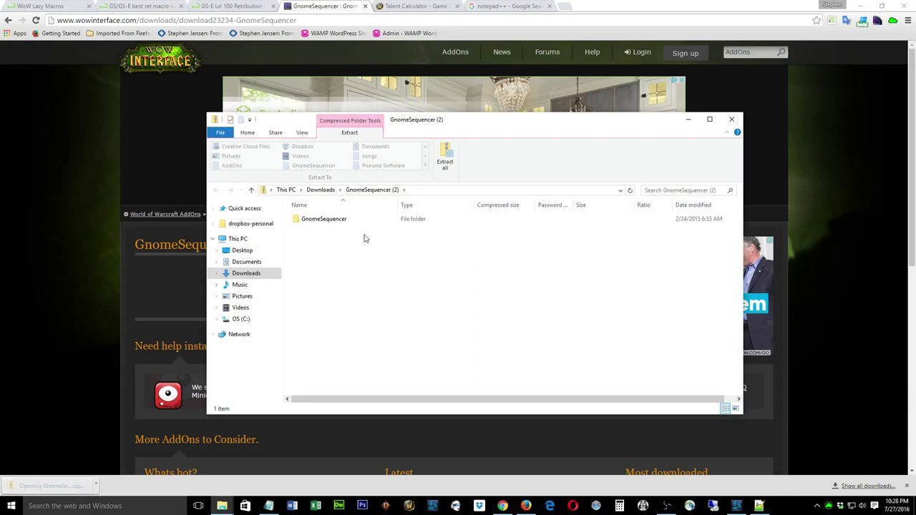
Step: Select the GnomeSequencer folder inside the zip, then close the zip window
{"action": "left_click", "coordinate": [339, 219]}
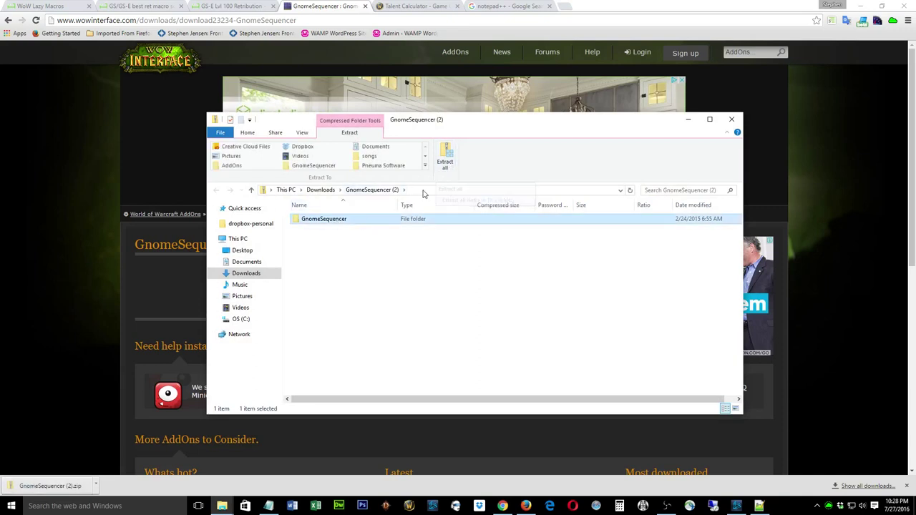
{"action": "left_click", "coordinate": [732, 120]}
{"action": "mouse_move", "coordinate": [222, 507]}
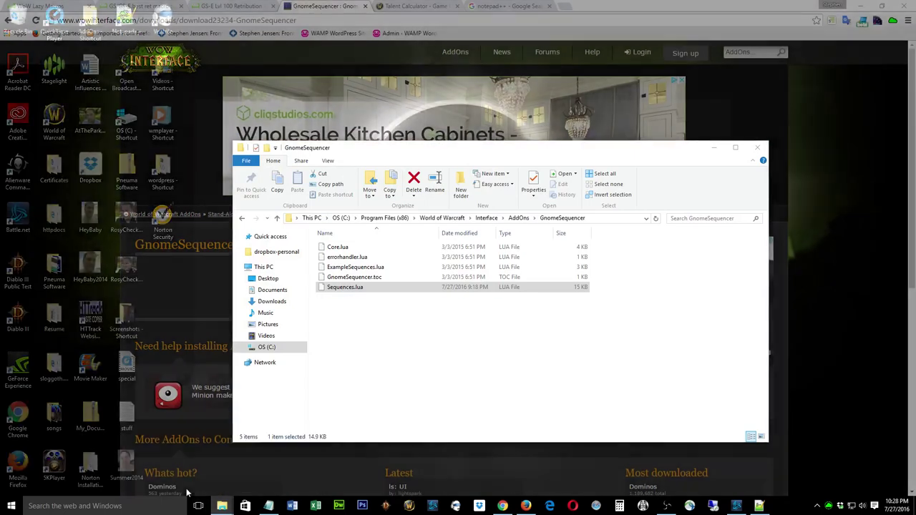
Step: Restore the World of Warcraft AddOns folder window and scroll down to the GnomeSequencer folder
{"action": "left_click", "coordinate": [171, 466]}
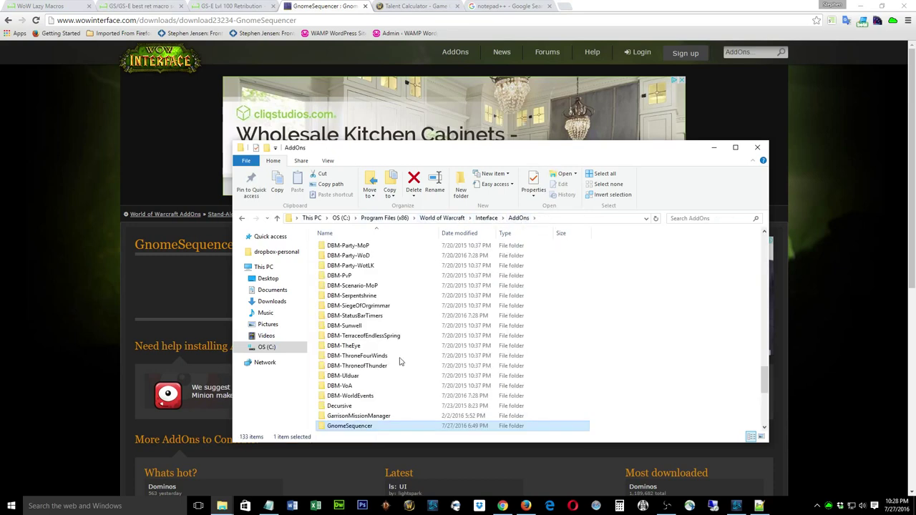
{"action": "scroll", "coordinate": [400, 379], "scroll_direction": "down", "scroll_amount": 2}
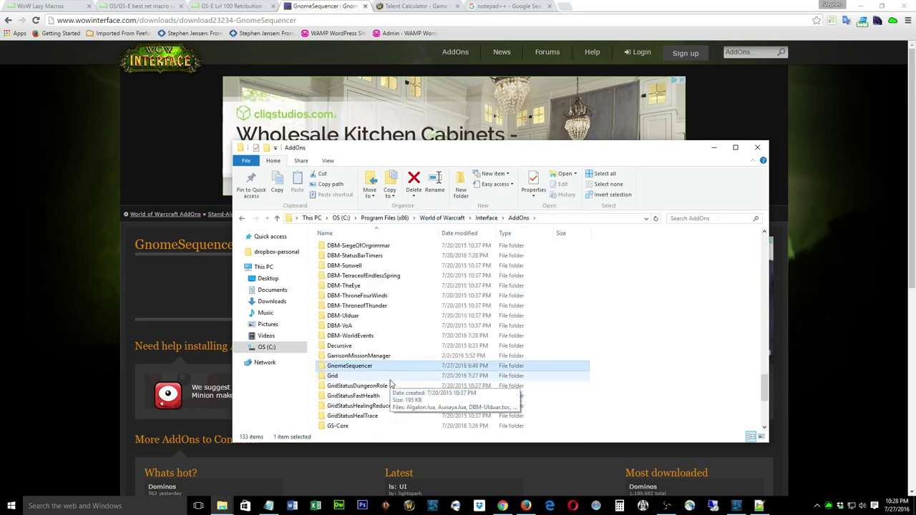
{"action": "scroll", "coordinate": [391, 385], "scroll_direction": "down", "scroll_amount": 1}
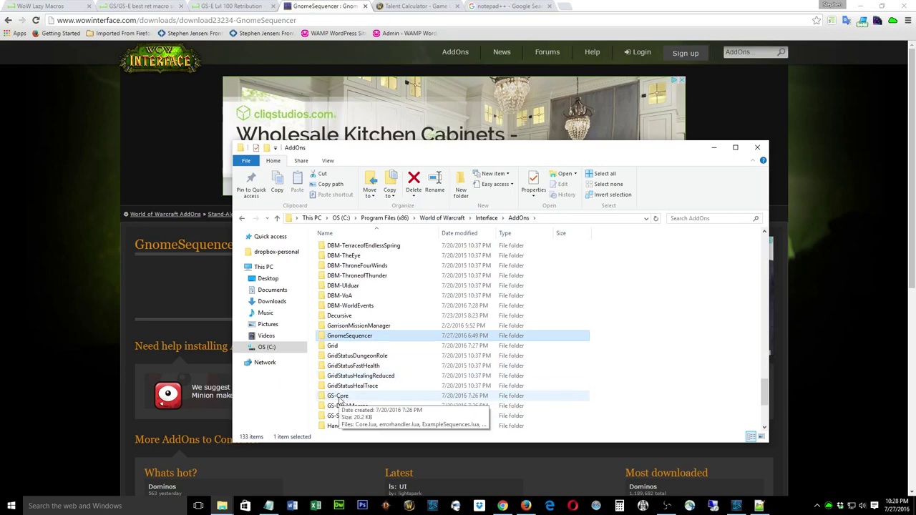
Step: Open the GnomeSequencer folder and select its top four files, including GnomeSequencer.toc
{"action": "double_click", "coordinate": [355, 337]}
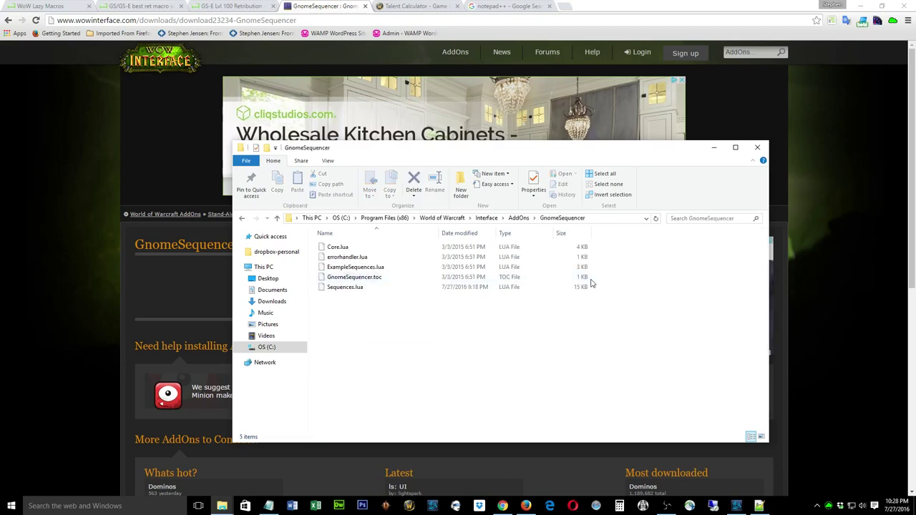
{"action": "left_click_drag", "start_coordinate": [591, 280], "coordinate": [358, 241]}
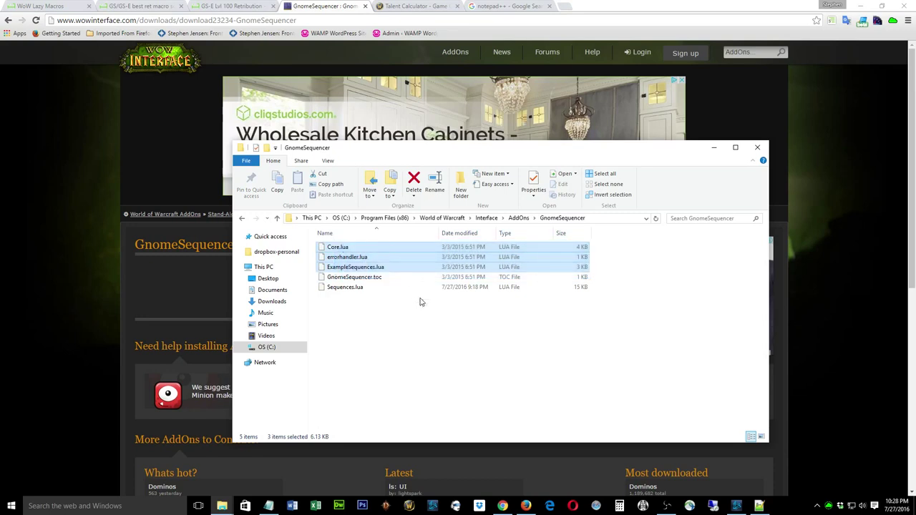
{"action": "left_click_drag", "start_coordinate": [594, 285], "coordinate": [328, 244]}
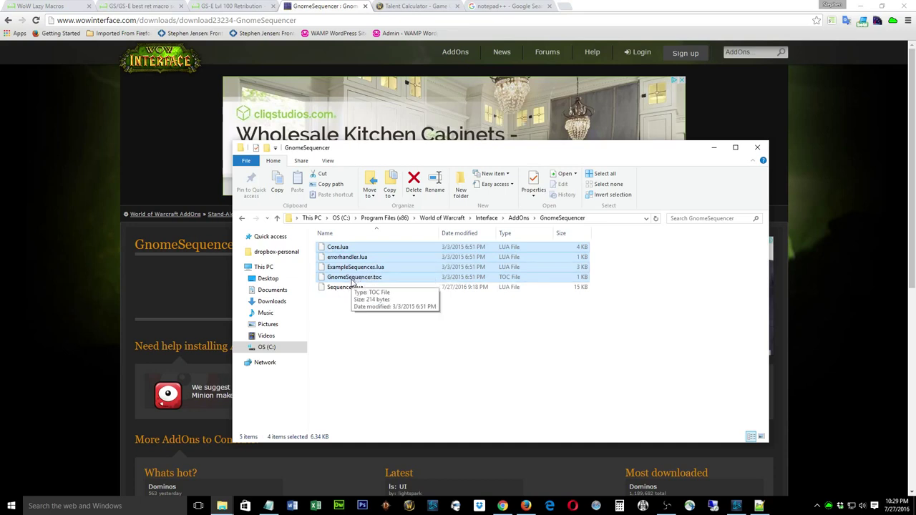
Step: Single out ExampleSequences.lua, then Sequences.lua, and switch to the notepad++ search results
{"action": "left_click", "coordinate": [350, 273]}
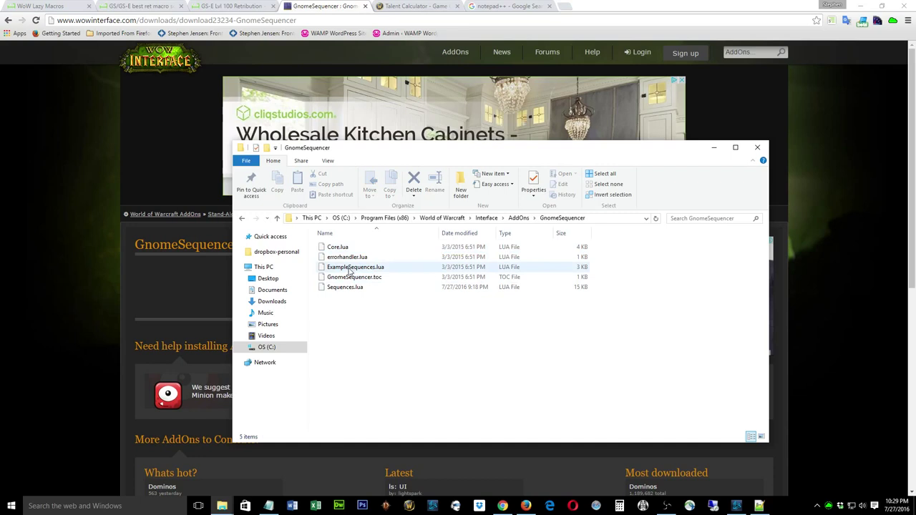
{"action": "left_click", "coordinate": [350, 270]}
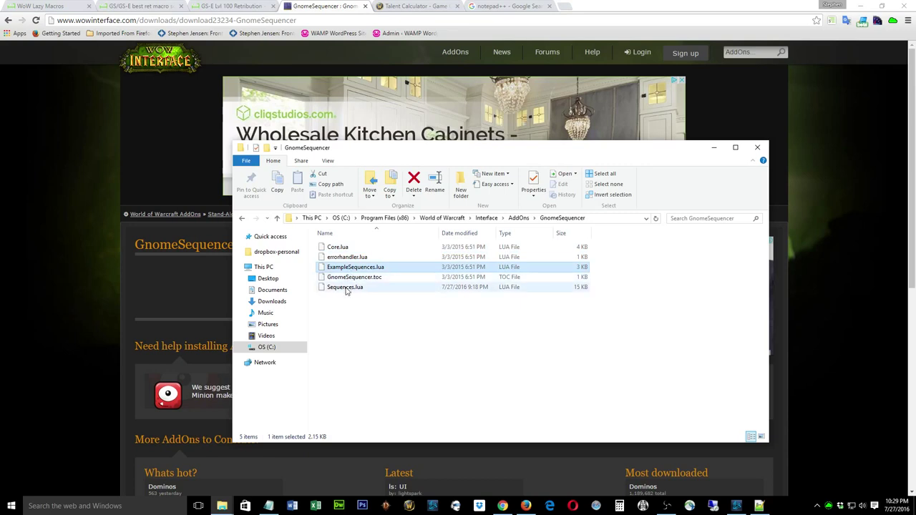
{"action": "left_click", "coordinate": [347, 289]}
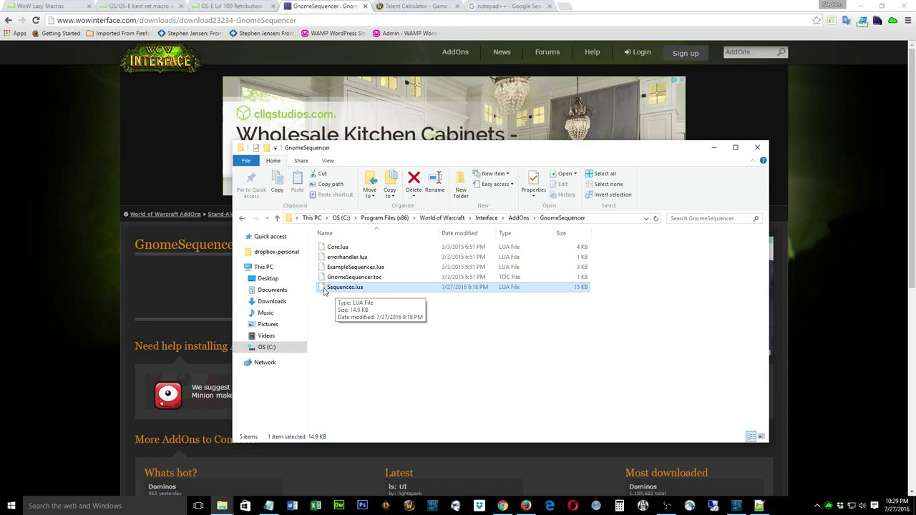
{"action": "left_click", "coordinate": [508, 6]}
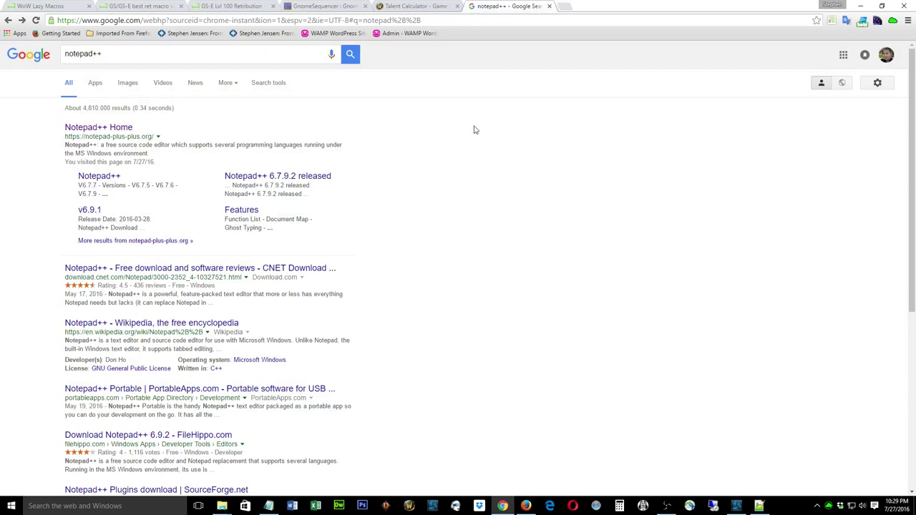
Step: Open the official Notepad++ Home page at notepad-plus-plus.org from the Google results
{"action": "left_click", "coordinate": [120, 53]}
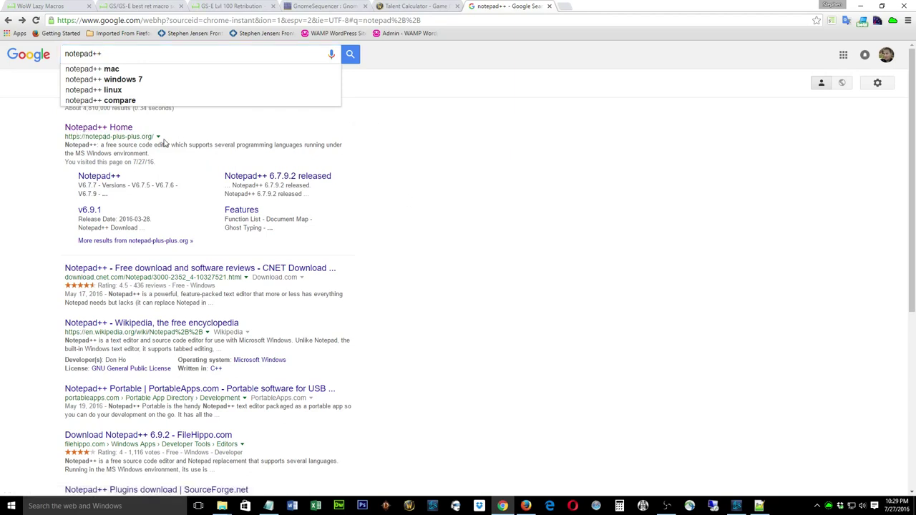
{"action": "left_click_drag", "start_coordinate": [65, 136], "coordinate": [111, 136]}
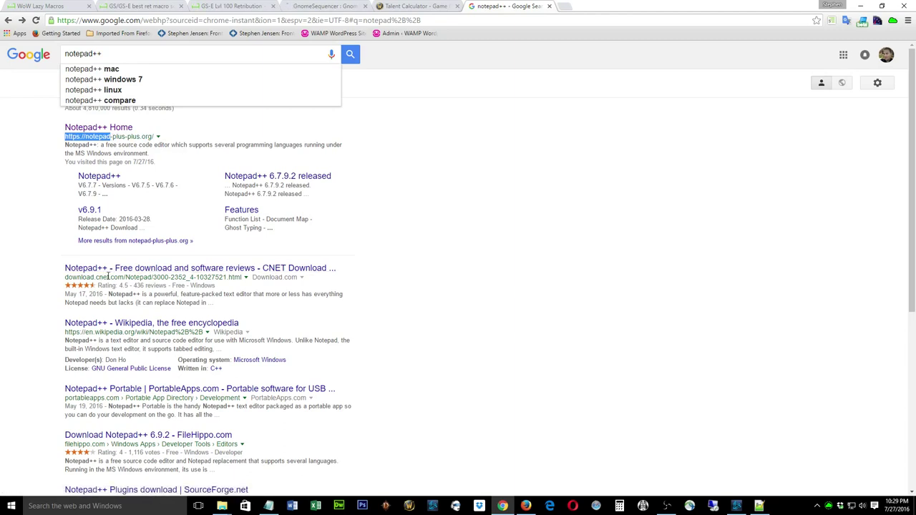
{"action": "left_click", "coordinate": [438, 258]}
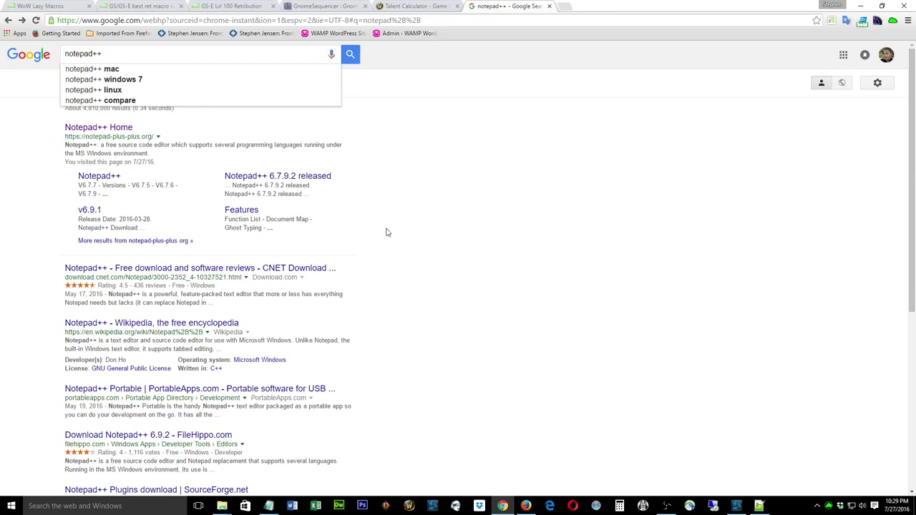
{"action": "left_click", "coordinate": [118, 128]}
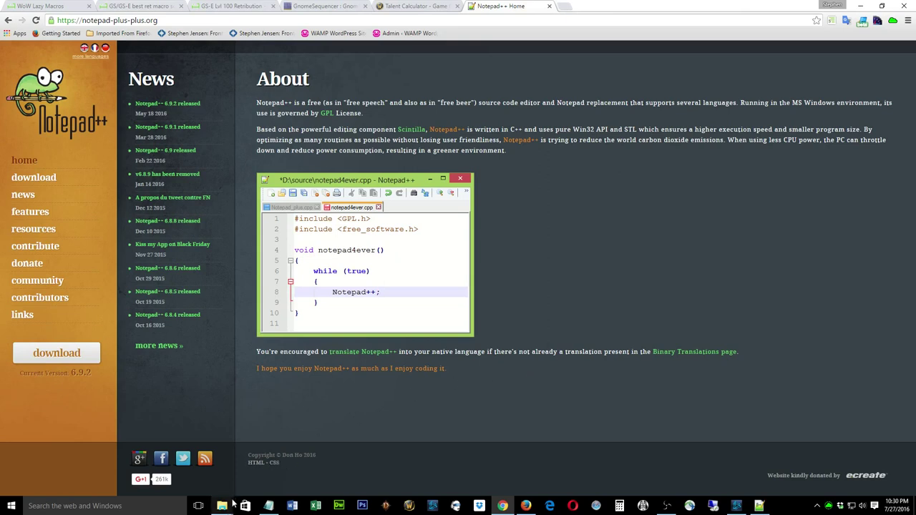
{"action": "mouse_move", "coordinate": [221, 508]}
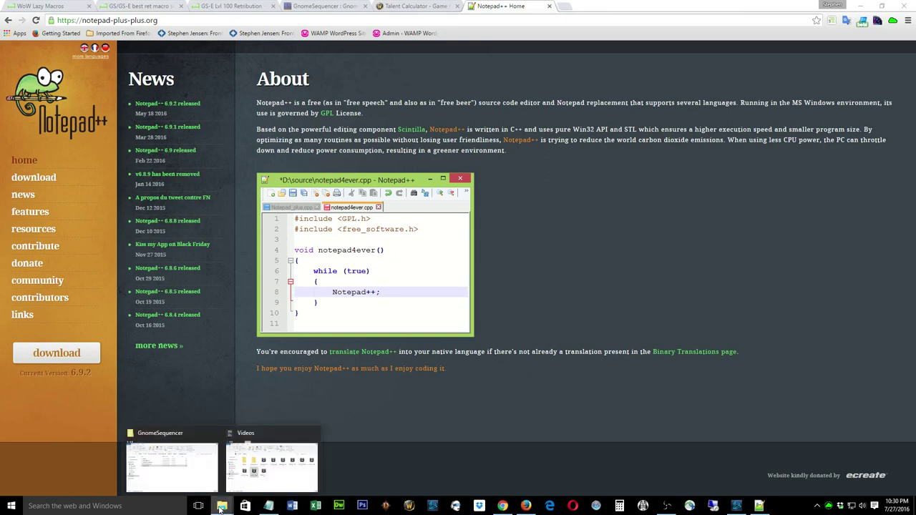
Step: Bring back the GnomeSequencer folder and drag Sequences.lua onto Notepad++ to open it
{"action": "left_click", "coordinate": [190, 483]}
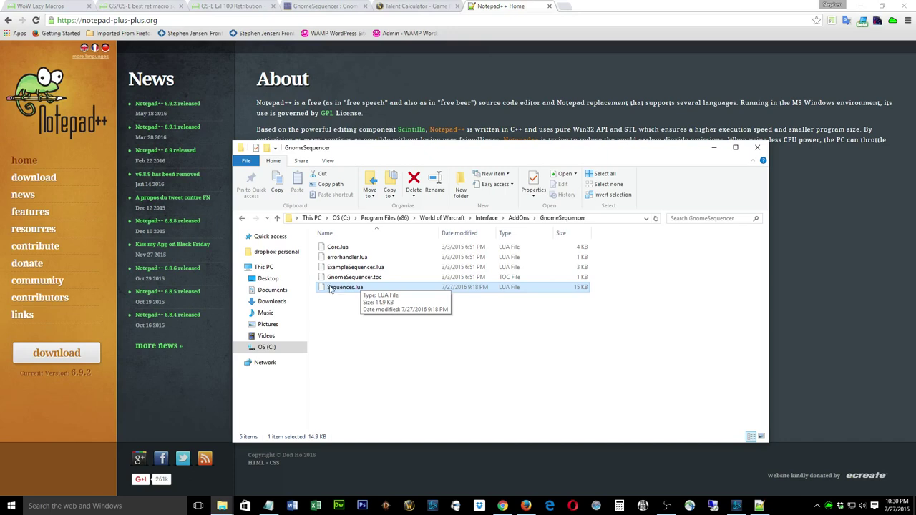
{"action": "left_click_drag", "start_coordinate": [333, 289], "coordinate": [450, 353]}
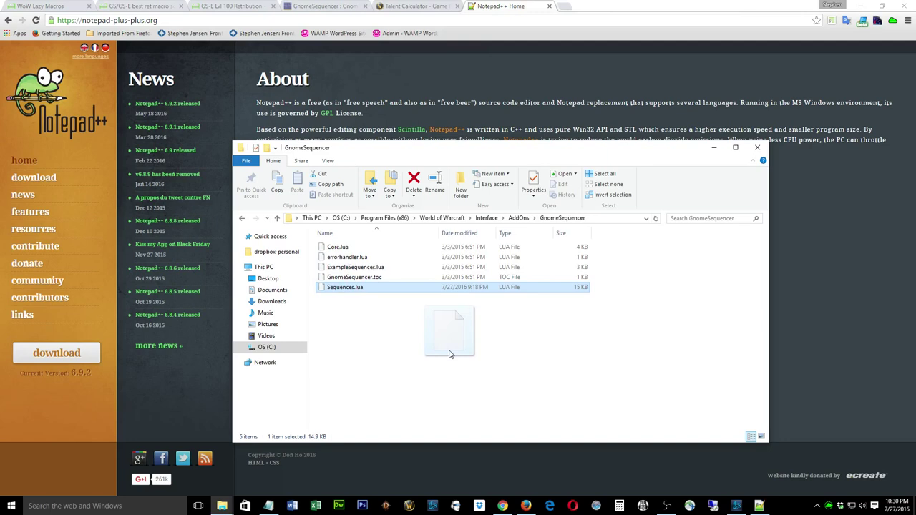
{"action": "left_click_drag", "start_coordinate": [449, 354], "coordinate": [449, 353]}
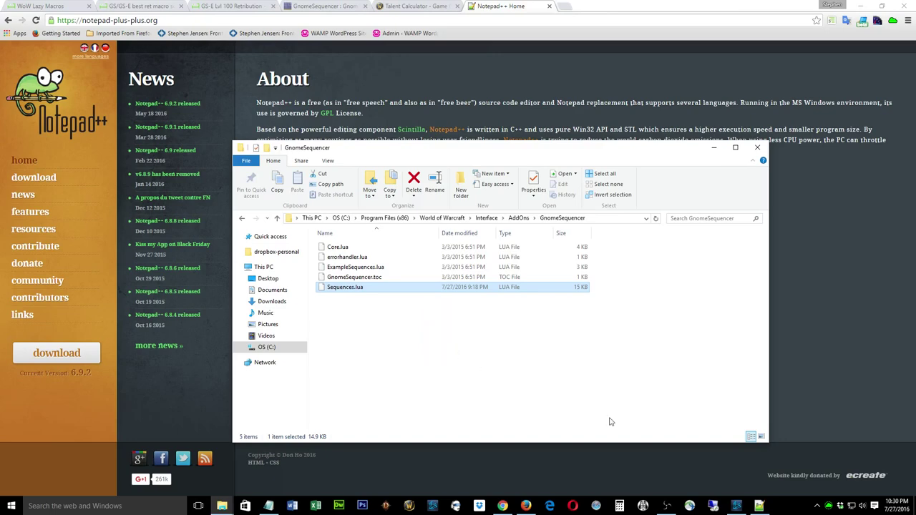
Step: Bring Notepad++ forward and review the header notes at the top of Sequences.lua
{"action": "left_click", "coordinate": [758, 506]}
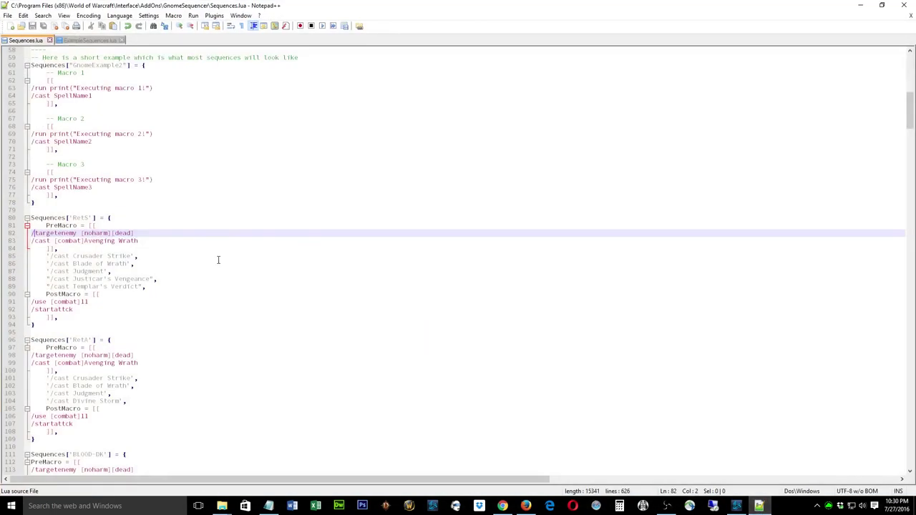
{"action": "scroll", "coordinate": [215, 257], "scroll_direction": "up", "scroll_amount": 19}
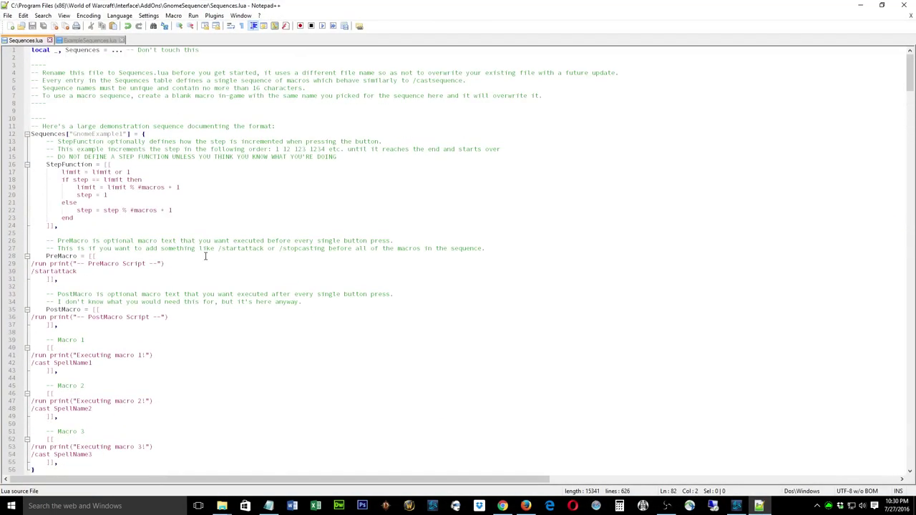
{"action": "double_click", "coordinate": [139, 90]}
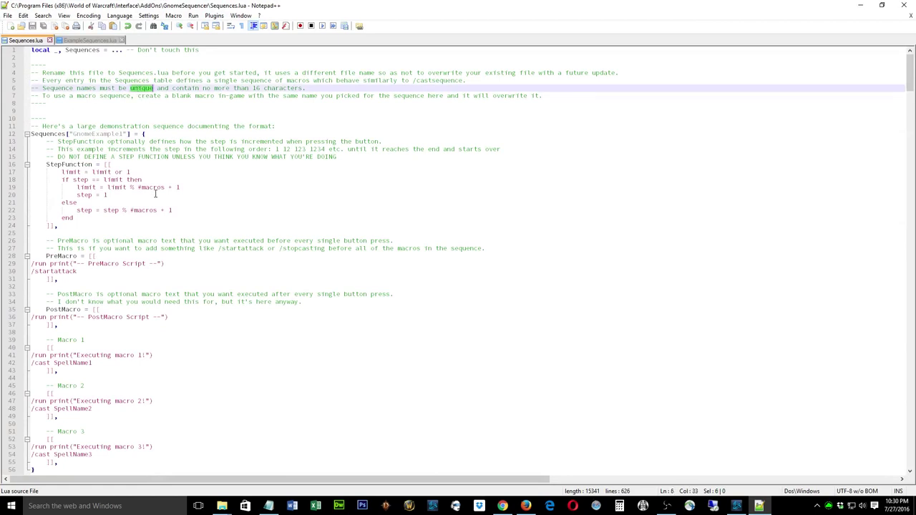
{"action": "scroll", "coordinate": [154, 193], "scroll_direction": "down", "scroll_amount": 3}
{"action": "scroll", "coordinate": [156, 193], "scroll_direction": "up", "scroll_amount": 3}
{"action": "left_click_drag", "start_coordinate": [215, 50], "coordinate": [31, 50]}
{"action": "left_click", "coordinate": [213, 264]}
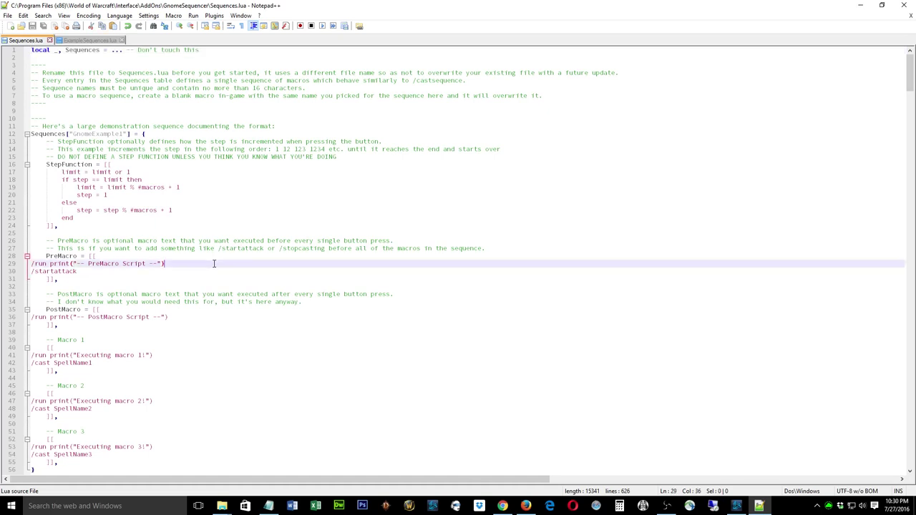
Step: Scroll to line 80 and select the Sequences keyword and the RetS sequence name
{"action": "scroll", "coordinate": [213, 263], "scroll_direction": "down", "scroll_amount": 10}
{"action": "scroll", "coordinate": [212, 262], "scroll_direction": "down", "scroll_amount": 10}
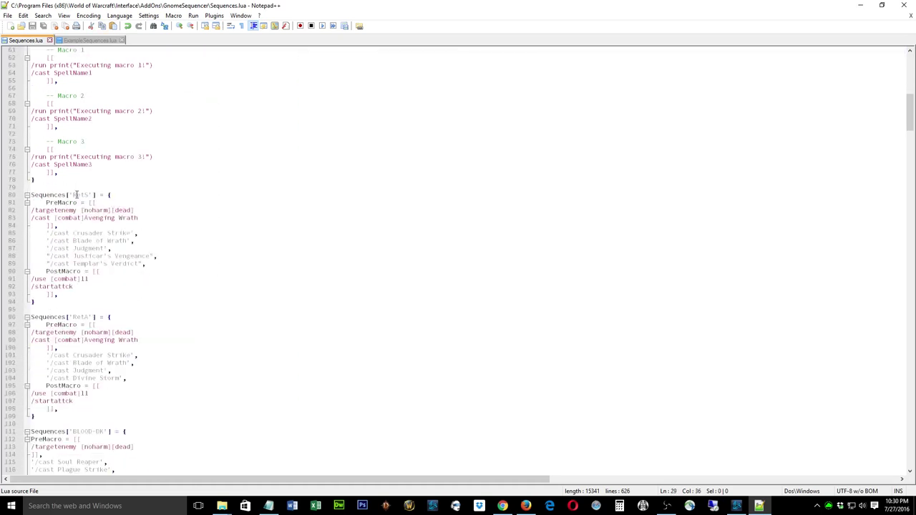
{"action": "double_click", "coordinate": [51, 195]}
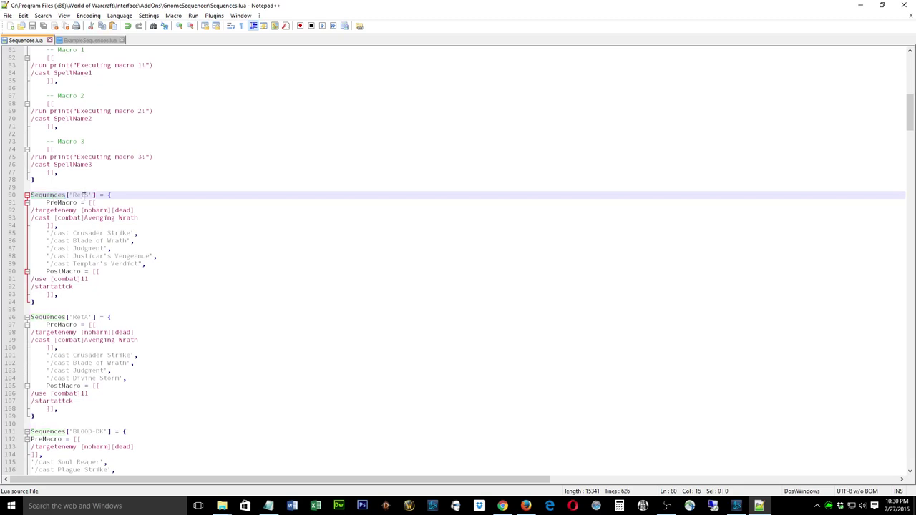
{"action": "double_click", "coordinate": [82, 196]}
{"action": "double_click", "coordinate": [66, 321]}
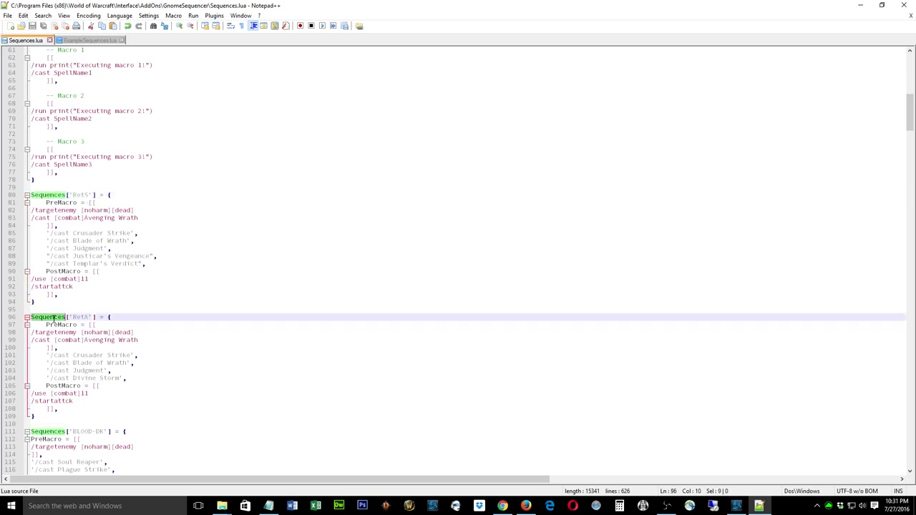
{"action": "left_click", "coordinate": [82, 316]}
{"action": "double_click", "coordinate": [82, 317]}
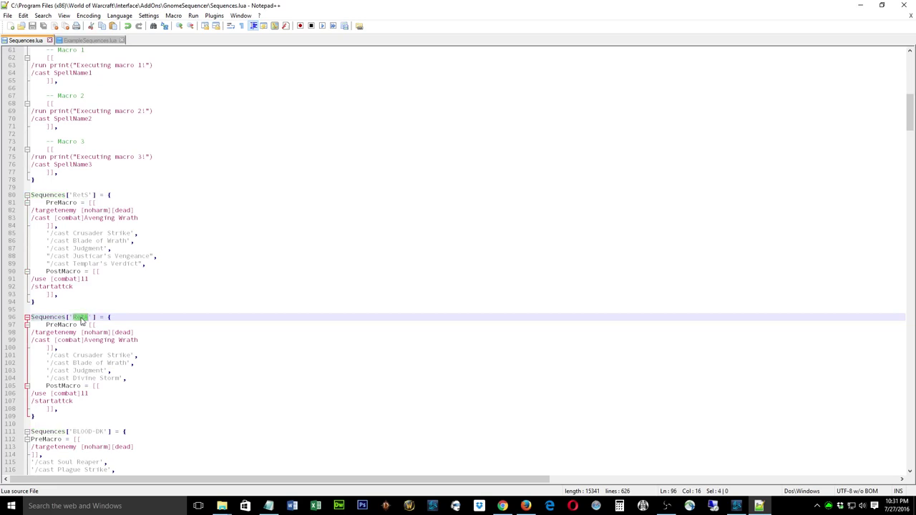
{"action": "left_click", "coordinate": [79, 194]}
{"action": "double_click", "coordinate": [80, 195]}
{"action": "double_click", "coordinate": [62, 203]}
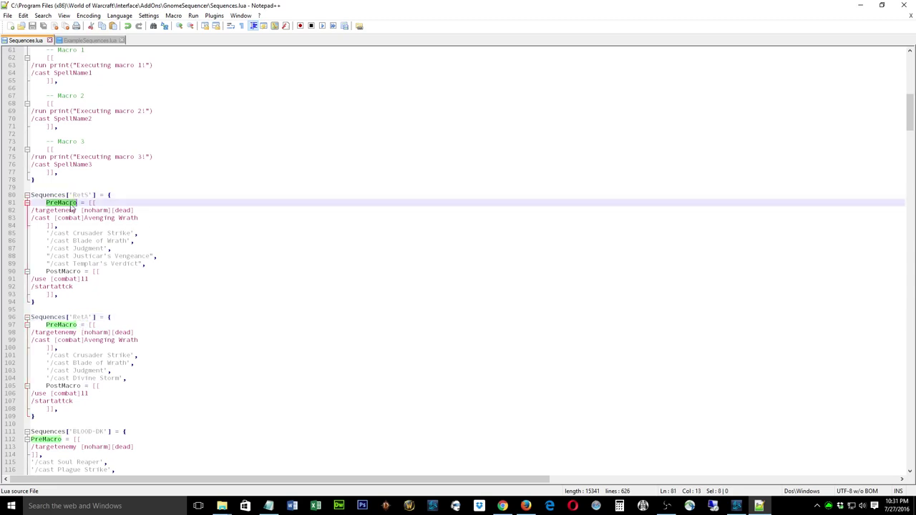
{"action": "left_click_drag", "start_coordinate": [137, 211], "coordinate": [37, 213]}
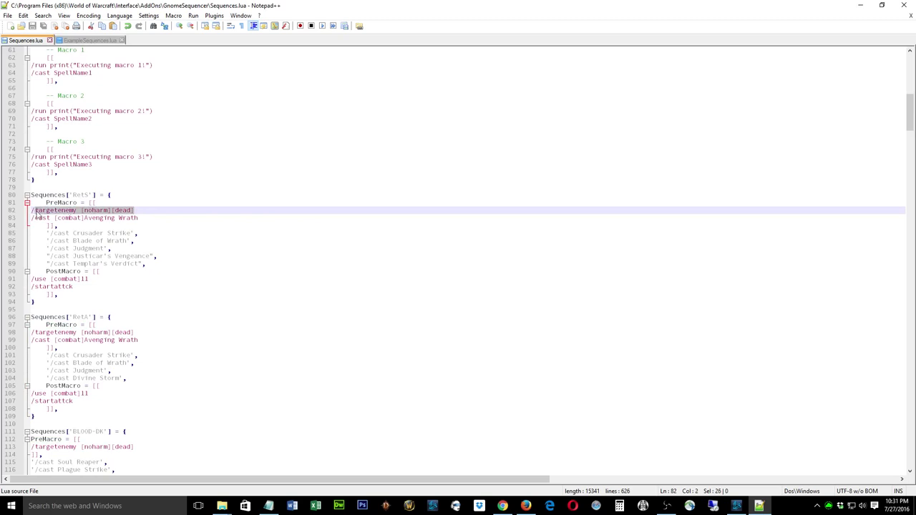
{"action": "left_click_drag", "start_coordinate": [138, 218], "coordinate": [32, 217]}
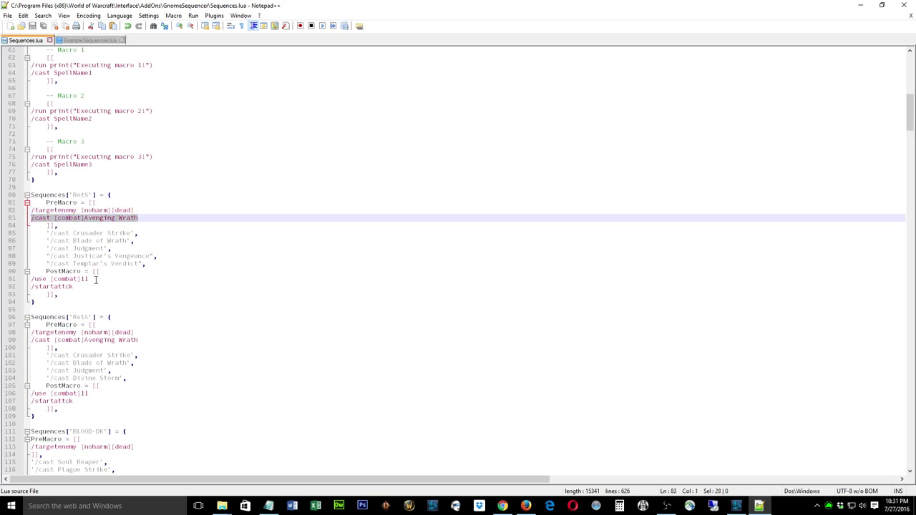
{"action": "left_click_drag", "start_coordinate": [95, 280], "coordinate": [43, 279]}
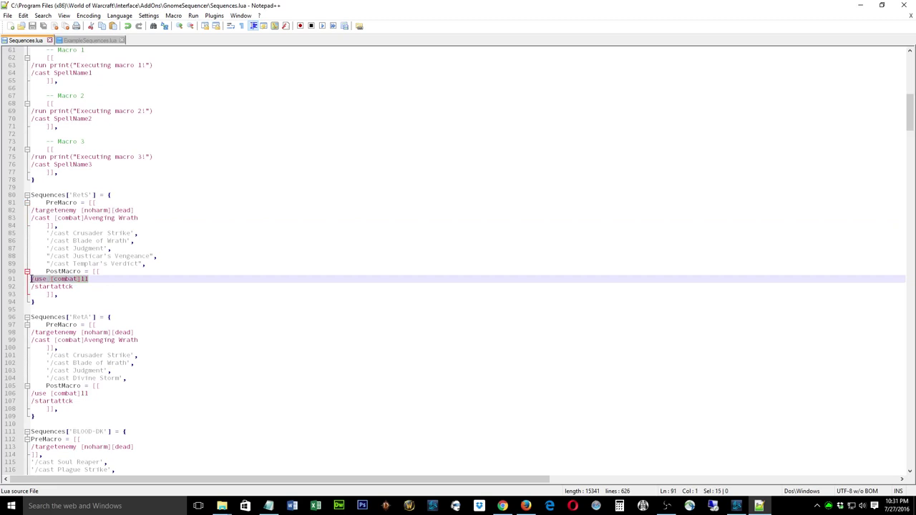